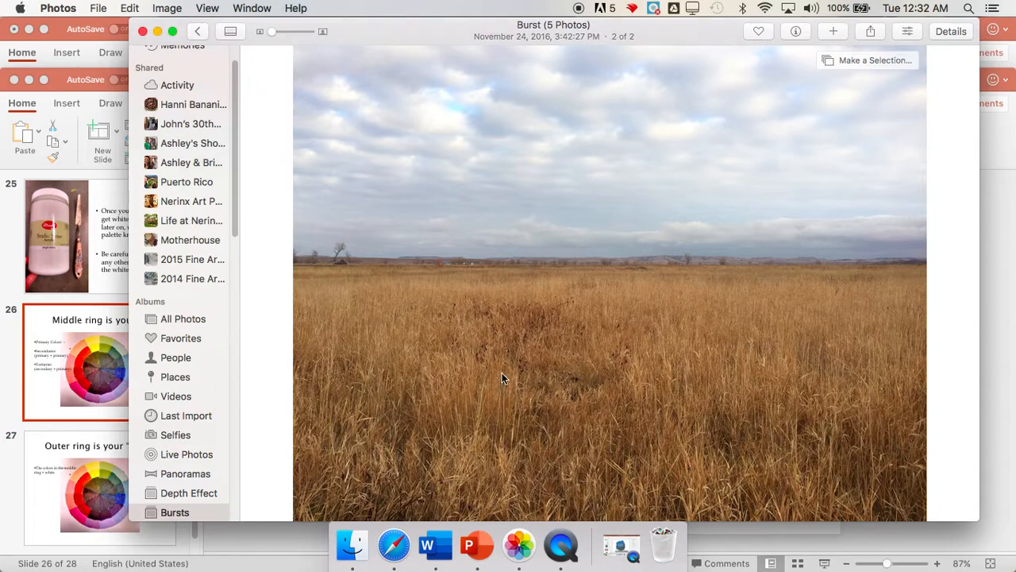
Open the grassy field burst photo for editing
{"action": "key", "text": "Return"}
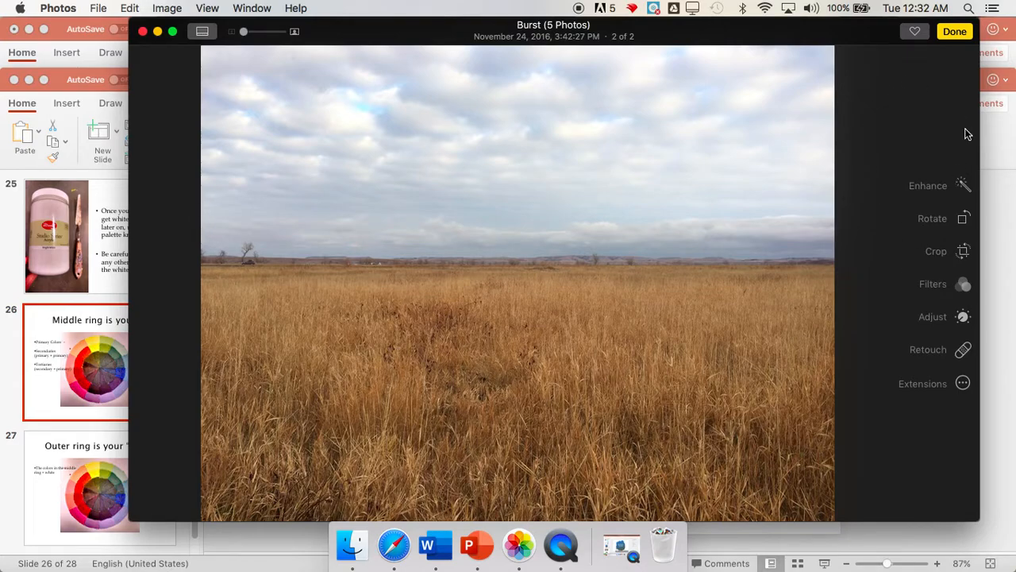
Try a Square crop of the photo that keeps the sky and a strip of grass, and undo it
{"action": "left_click", "coordinate": [964, 252]}
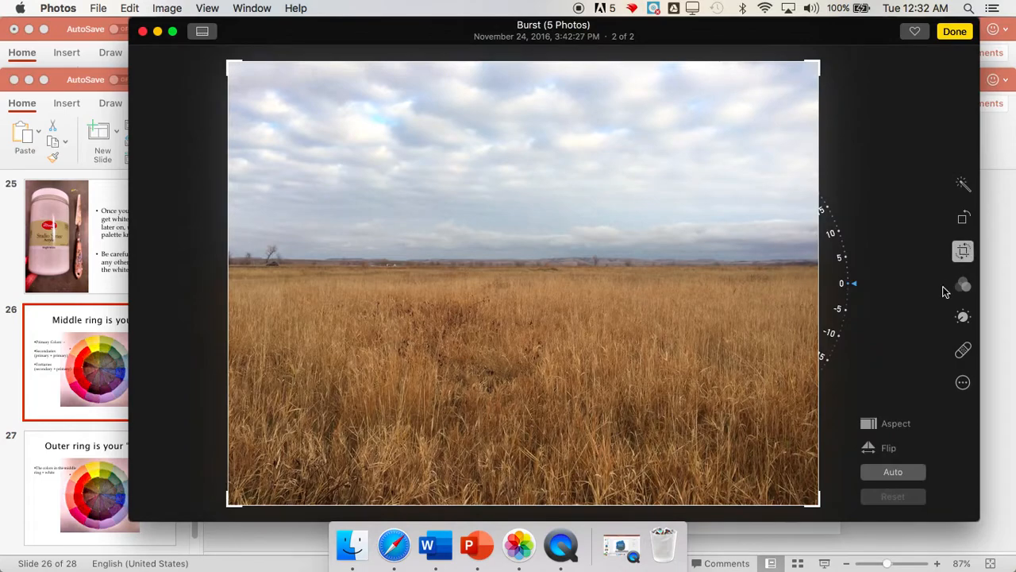
{"action": "left_click", "coordinate": [898, 424]}
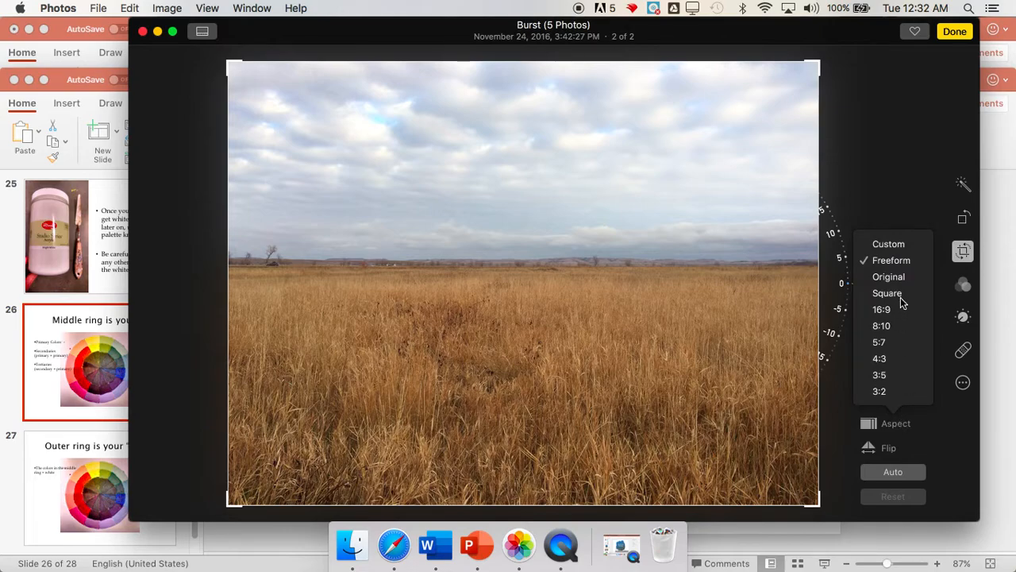
{"action": "left_click", "coordinate": [901, 298]}
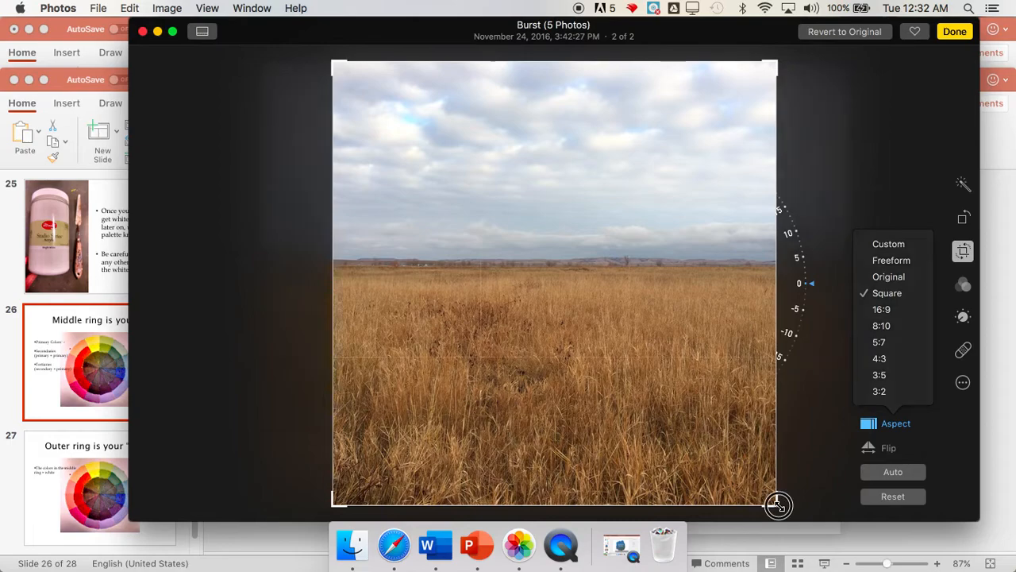
{"action": "left_click_drag", "start_coordinate": [778, 505], "coordinate": [594, 338]}
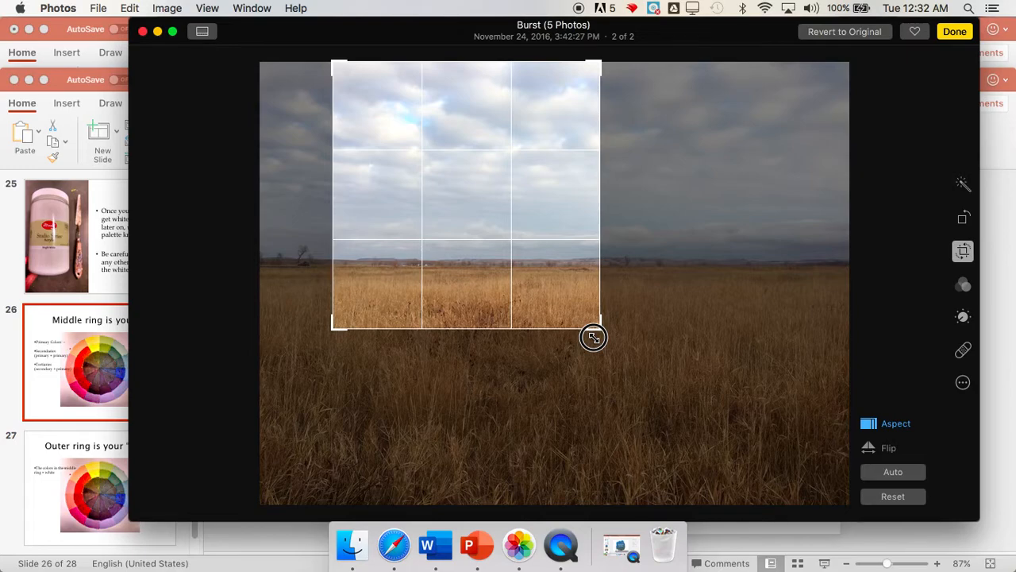
{"action": "left_click_drag", "start_coordinate": [594, 338], "coordinate": [564, 297]}
{"action": "key", "text": "Return"}
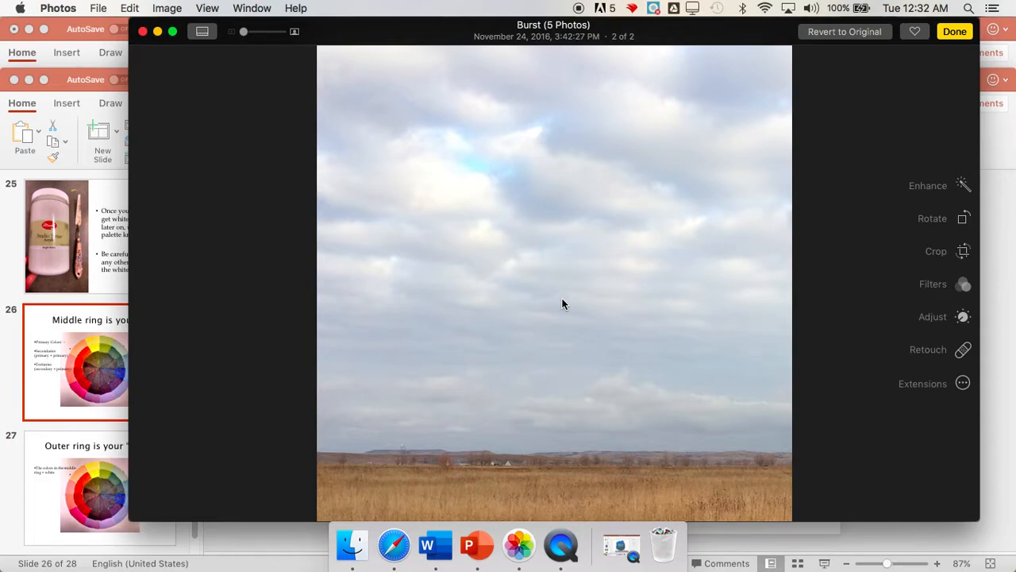
{"action": "key", "text": "super+z"}
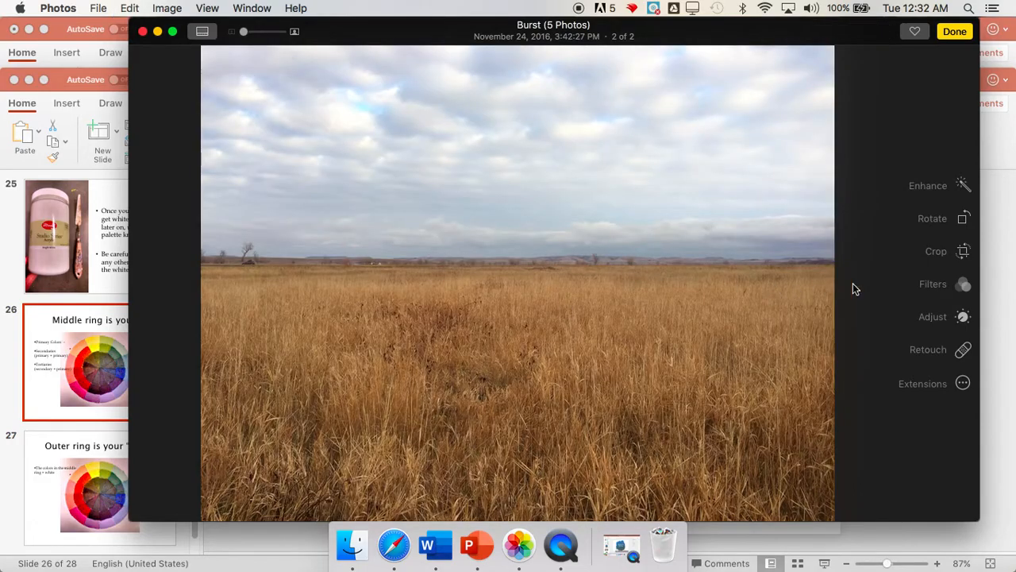
Crop the photo with the Square aspect to an area of the upper sky containing only clouds
{"action": "left_click", "coordinate": [960, 251]}
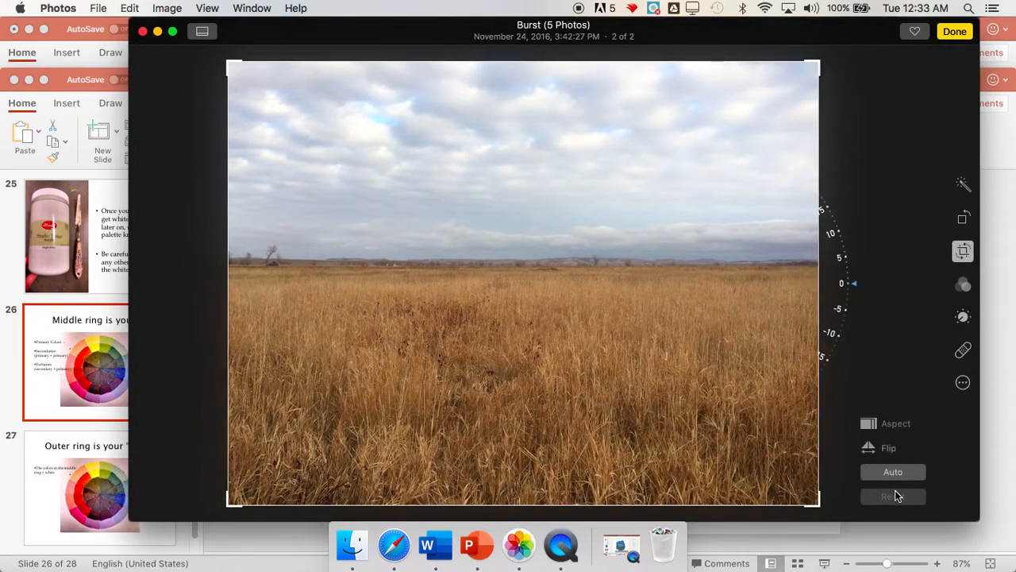
{"action": "left_click", "coordinate": [897, 425]}
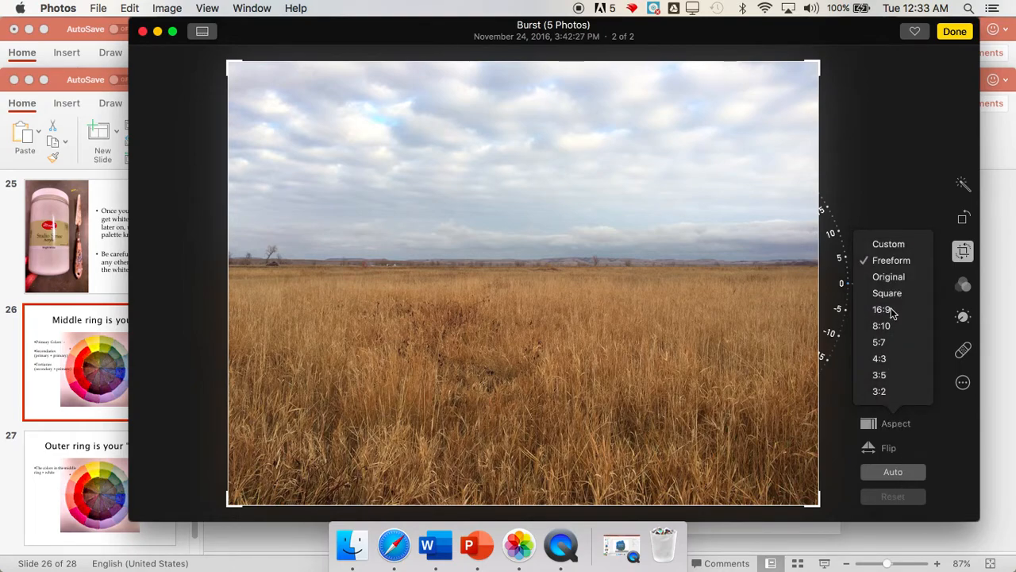
{"action": "left_click", "coordinate": [888, 293]}
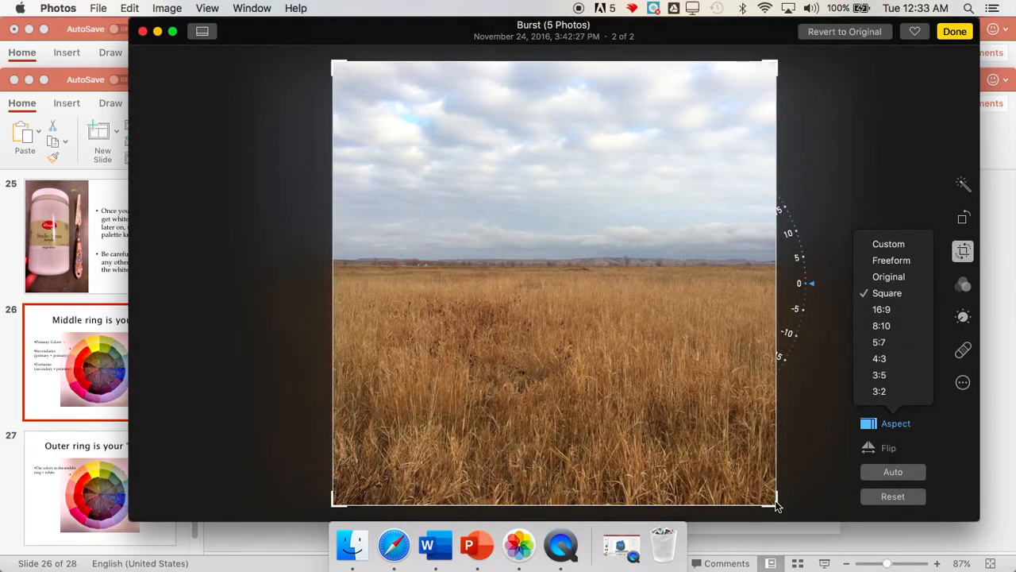
{"action": "left_click_drag", "start_coordinate": [777, 502], "coordinate": [521, 228]}
{"action": "key", "text": "Return"}
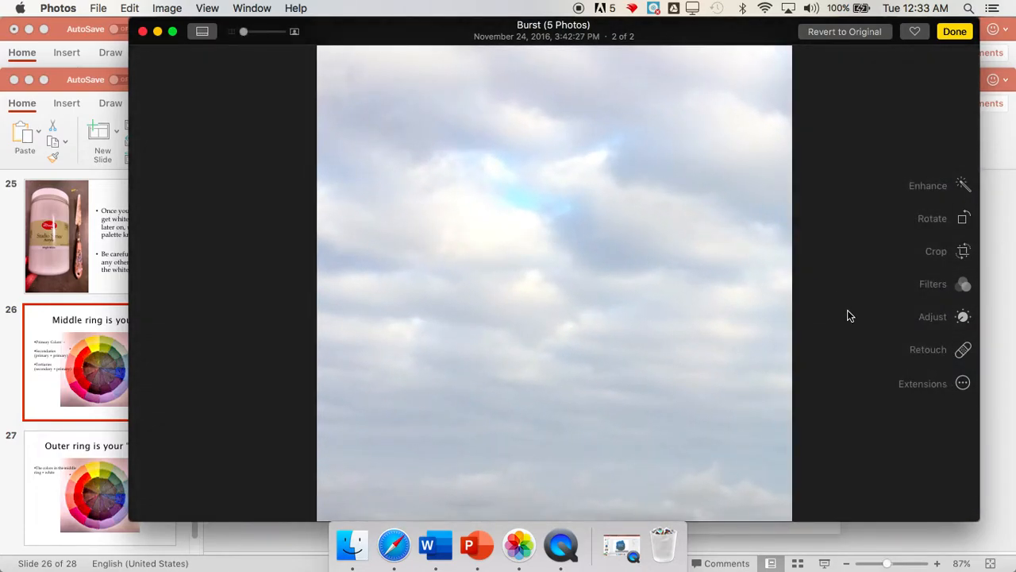
Try the Chrome, Process, Transfer, Instant and Fade filters on the cropped sky, and set the filter back to None
{"action": "left_click", "coordinate": [971, 286]}
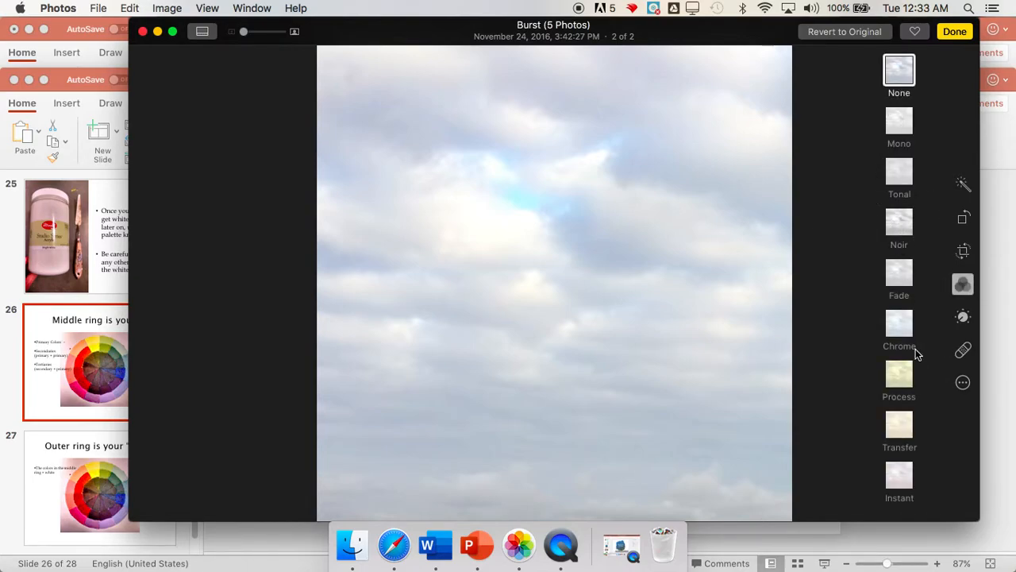
{"action": "left_click", "coordinate": [905, 325]}
{"action": "left_click", "coordinate": [910, 373]}
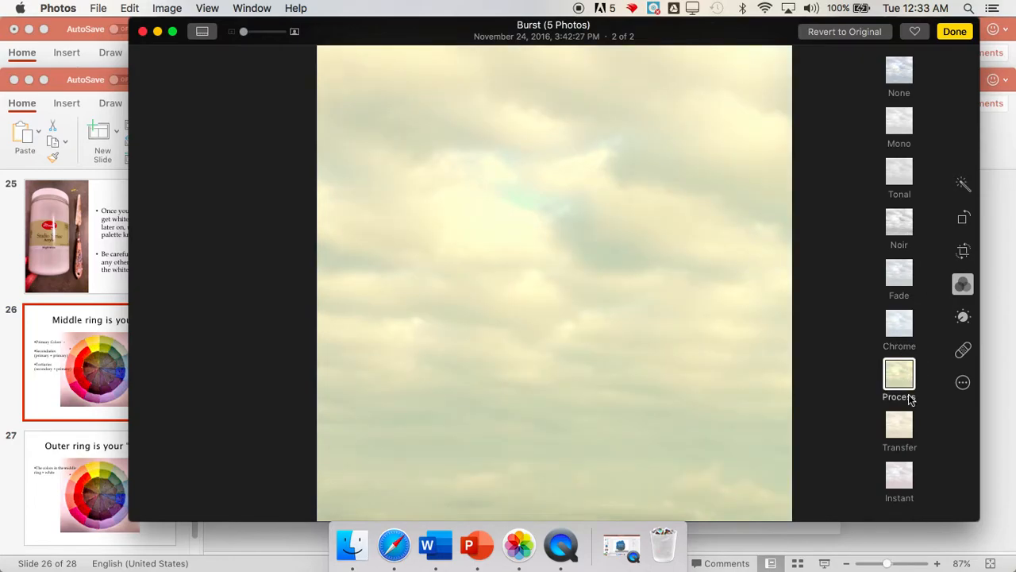
{"action": "left_click", "coordinate": [907, 431]}
{"action": "left_click", "coordinate": [910, 474]}
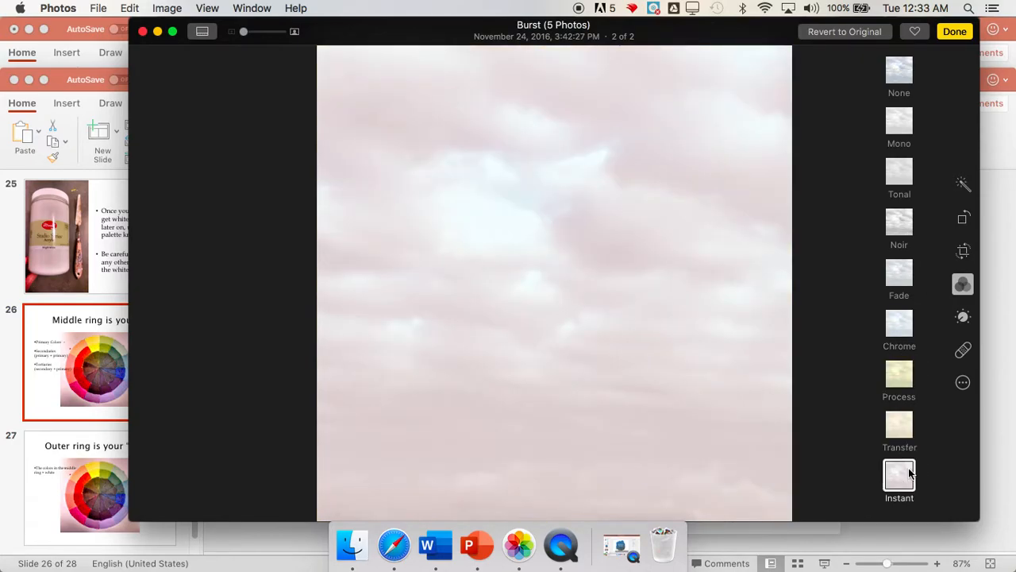
{"action": "left_click", "coordinate": [903, 288]}
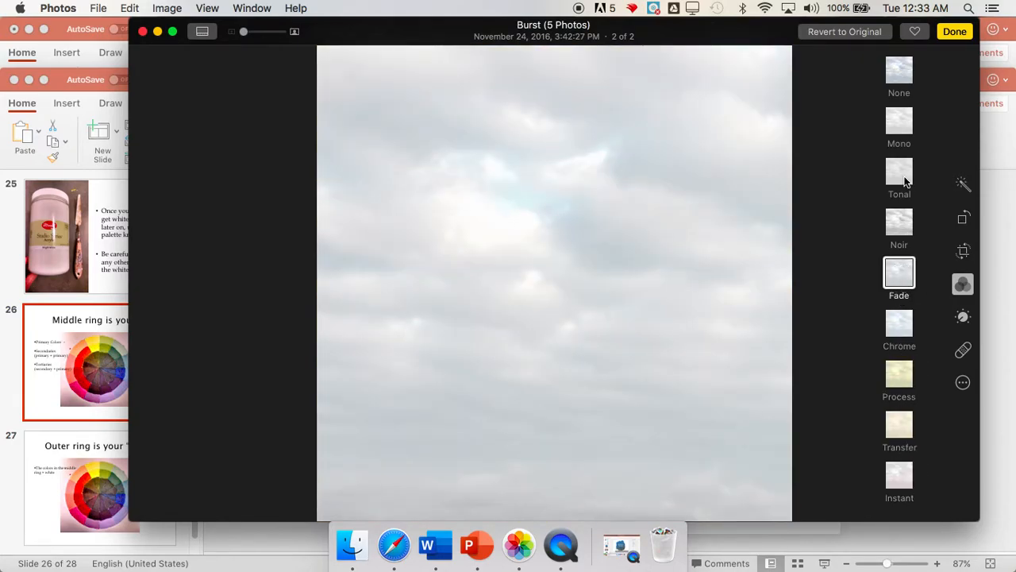
{"action": "left_click", "coordinate": [901, 75]}
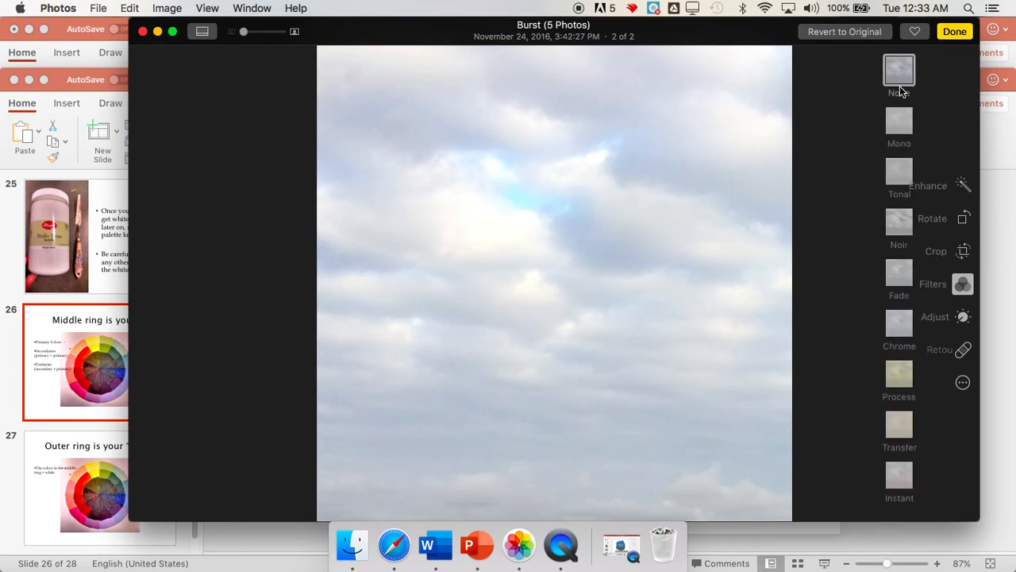
Darken the sky photo with the Light adjustment and intensify its colors with the Color adjustment
{"action": "left_click", "coordinate": [962, 317]}
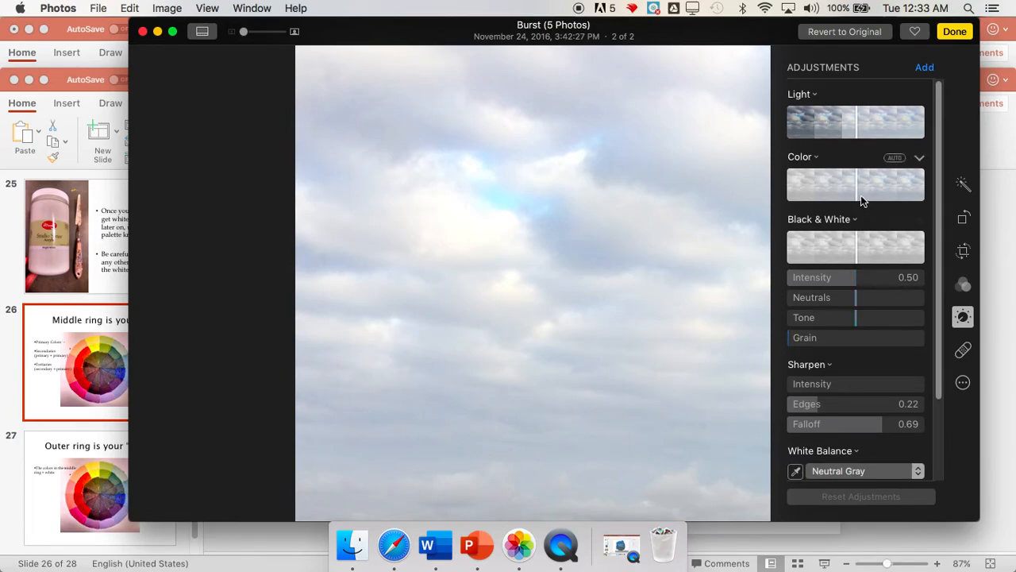
{"action": "left_click_drag", "start_coordinate": [857, 139], "coordinate": [826, 126]}
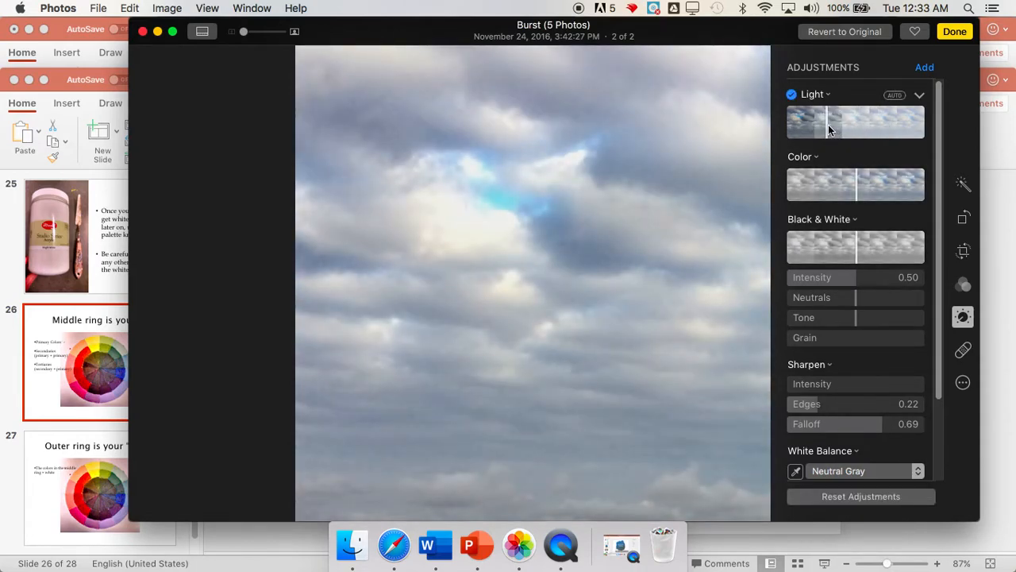
{"action": "left_click", "coordinate": [828, 127]}
{"action": "left_click_drag", "start_coordinate": [826, 127], "coordinate": [823, 126]}
{"action": "left_click_drag", "start_coordinate": [859, 194], "coordinate": [898, 185]}
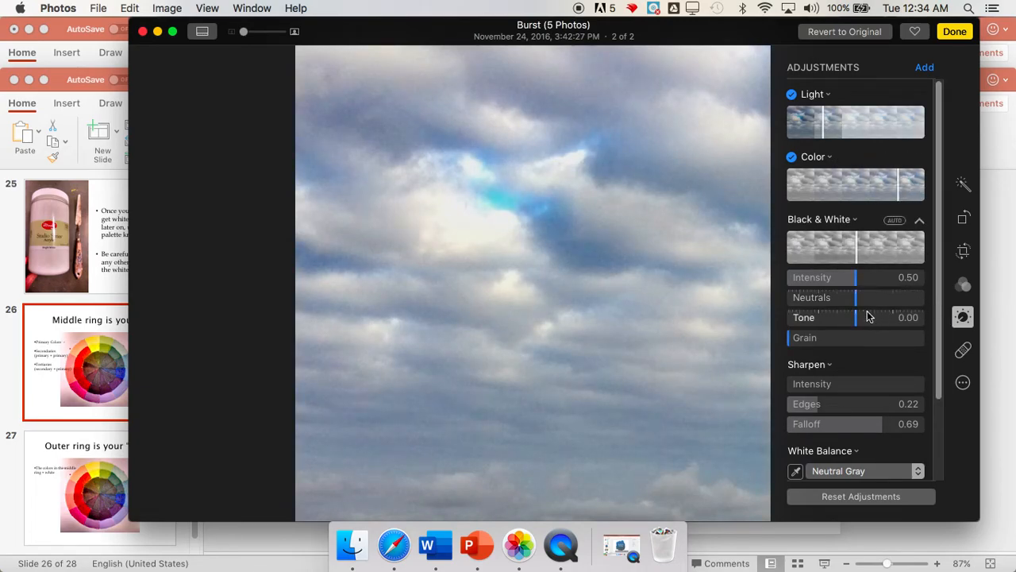
Try raising the Black & White intensity of the photo, and undo it
{"action": "left_click_drag", "start_coordinate": [858, 281], "coordinate": [873, 286]}
{"action": "key", "text": "super+z"}
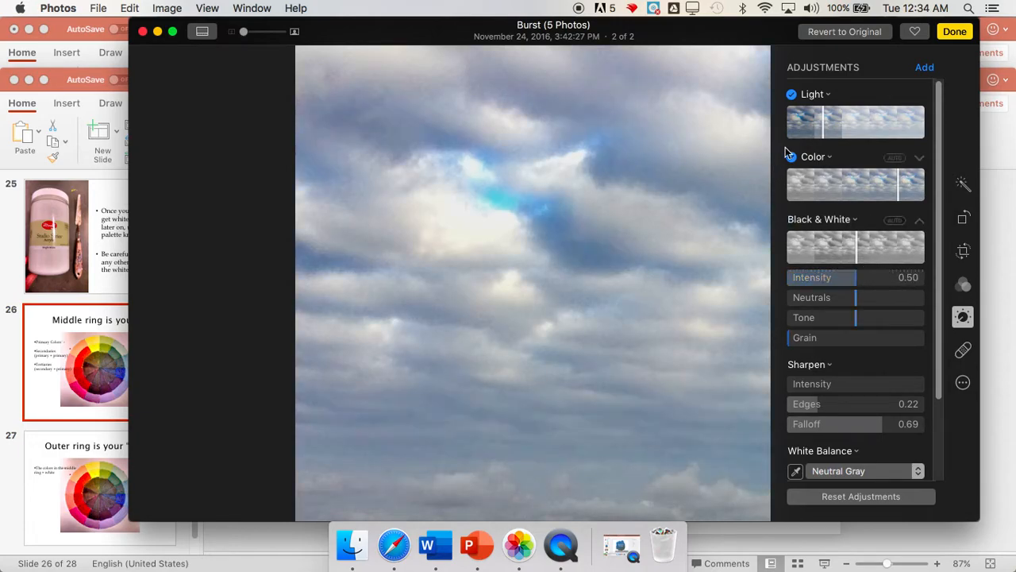
Shift the midtone and highlight Levels to tint the clouds purple, and turn on Sharpen with zero intensity
{"action": "left_click_drag", "start_coordinate": [945, 217], "coordinate": [942, 348]}
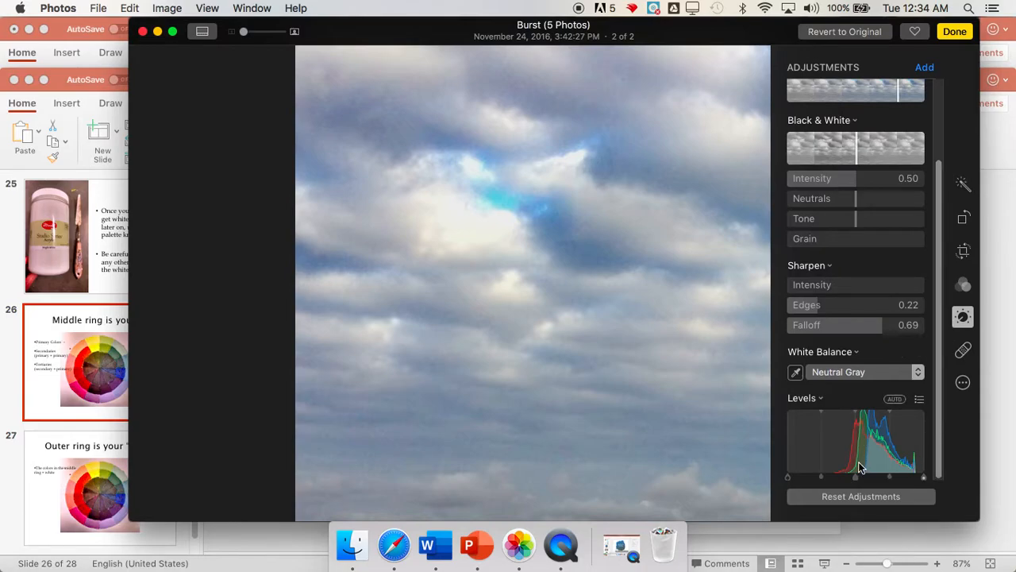
{"action": "left_click_drag", "start_coordinate": [857, 477], "coordinate": [834, 477]}
{"action": "mouse_move", "coordinate": [921, 477]}
{"action": "left_mouse_down"}
{"action": "mouse_move", "coordinate": [902, 472]}
{"action": "mouse_move", "coordinate": [936, 474]}
{"action": "mouse_move", "coordinate": [902, 480]}
{"action": "left_mouse_up"}
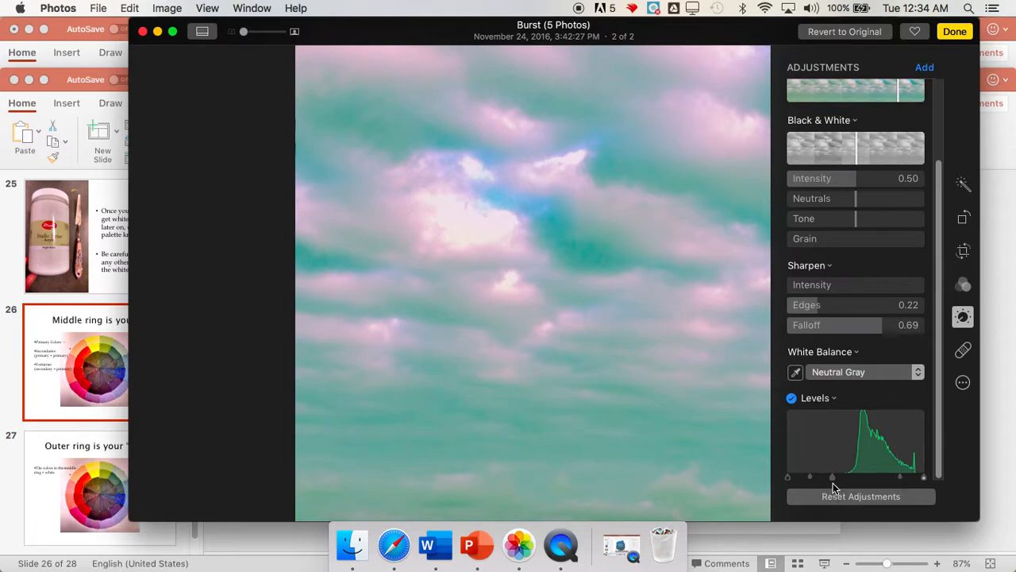
{"action": "left_click_drag", "start_coordinate": [833, 477], "coordinate": [876, 479]}
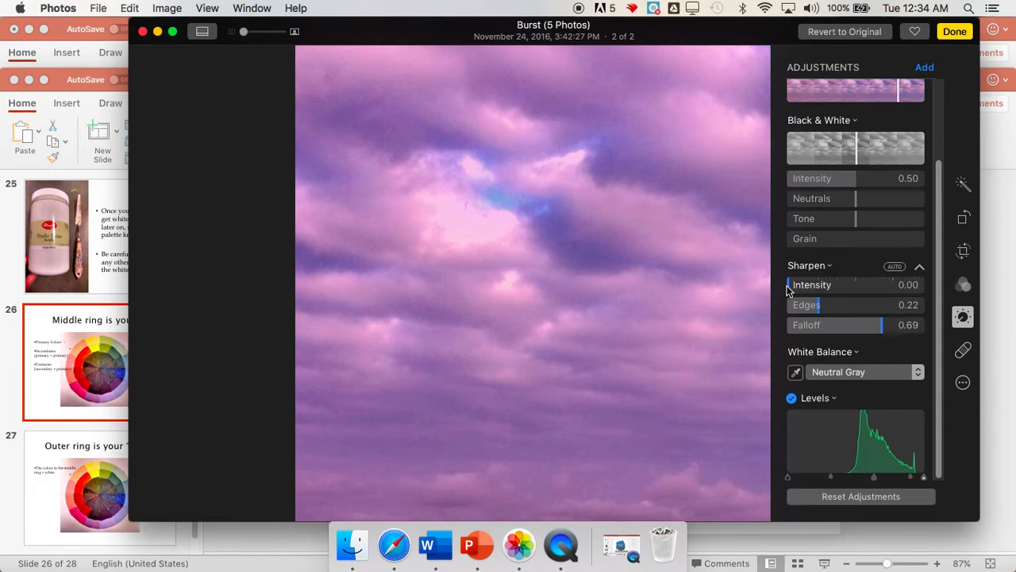
{"action": "left_click_drag", "start_coordinate": [790, 288], "coordinate": [756, 290]}
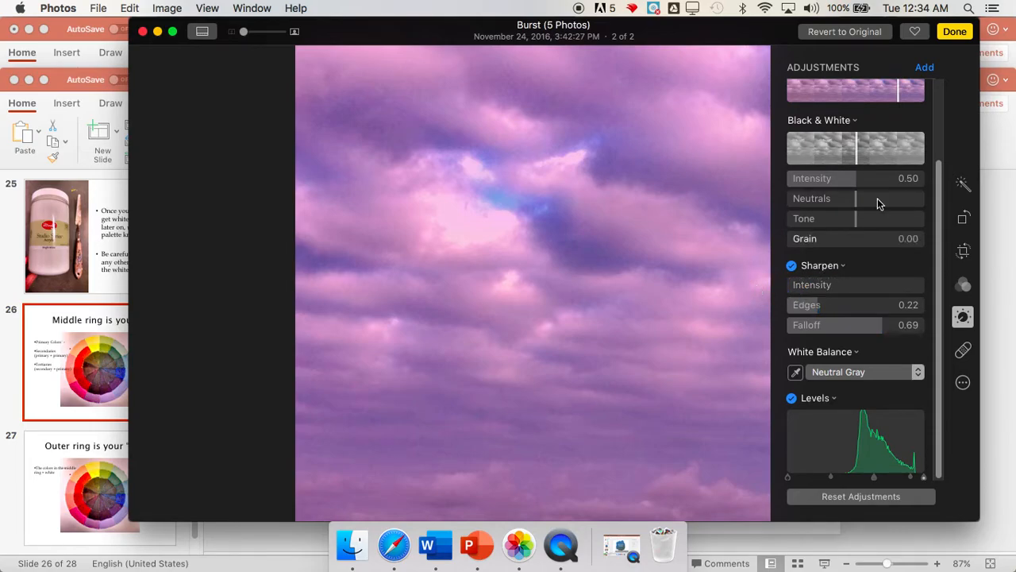
Darken the purple sky slightly more with the Light adjustment and finish editing the photo
{"action": "left_click_drag", "start_coordinate": [940, 227], "coordinate": [939, 136]}
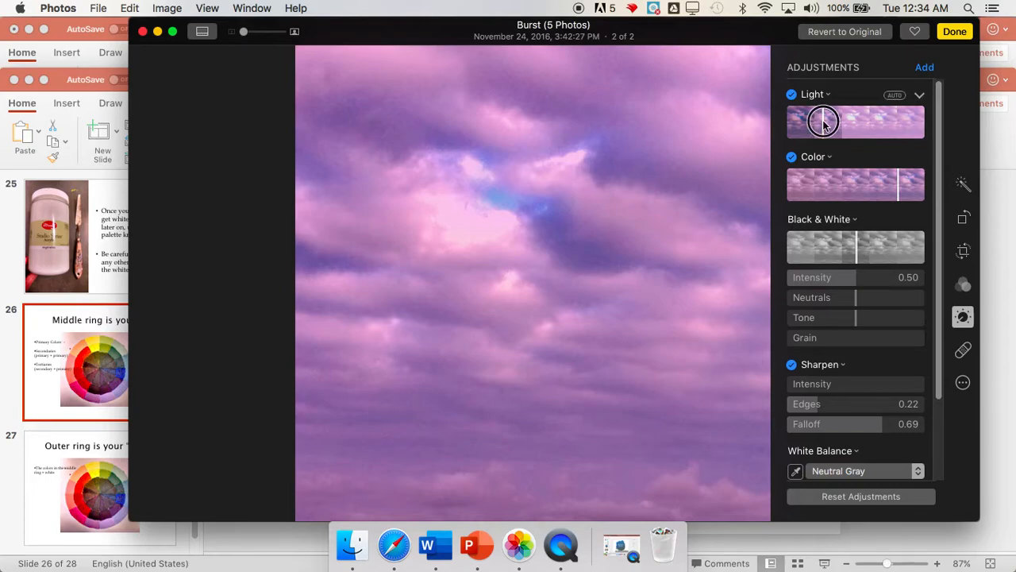
{"action": "mouse_move", "coordinate": [823, 121]}
{"action": "left_mouse_down"}
{"action": "mouse_move", "coordinate": [847, 120]}
{"action": "mouse_move", "coordinate": [813, 120]}
{"action": "mouse_move", "coordinate": [819, 125]}
{"action": "left_mouse_up"}
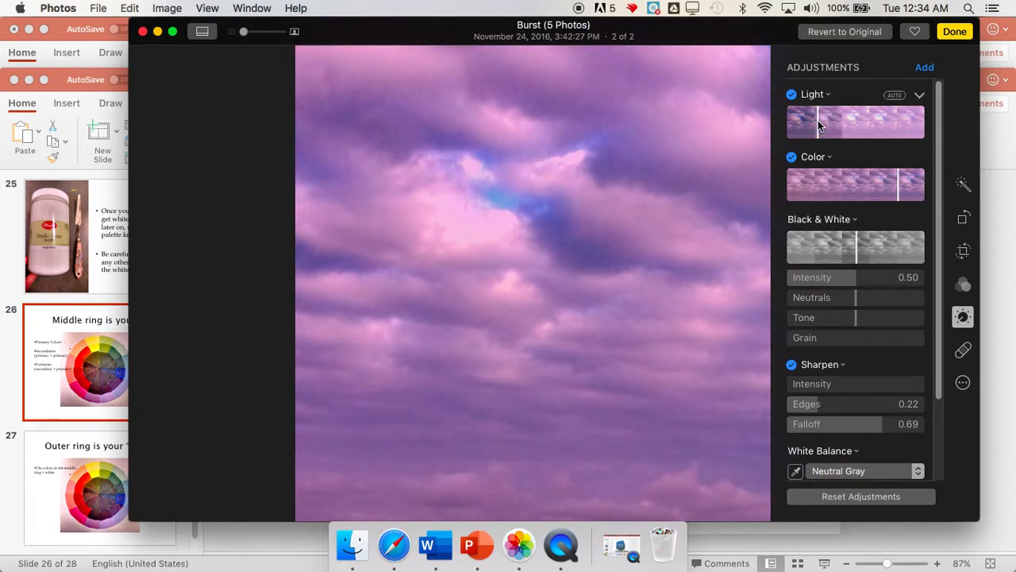
{"action": "left_click", "coordinate": [962, 35]}
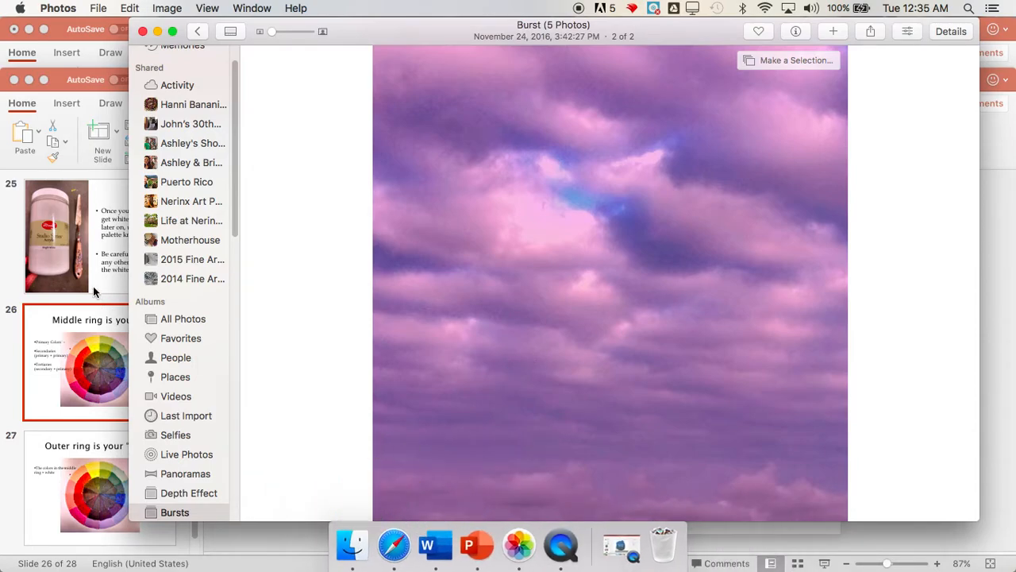
Switch to the Design project Color presentation in PowerPoint, play it from the current slide and advance to the Grid slide
{"action": "left_click", "coordinate": [4, 294]}
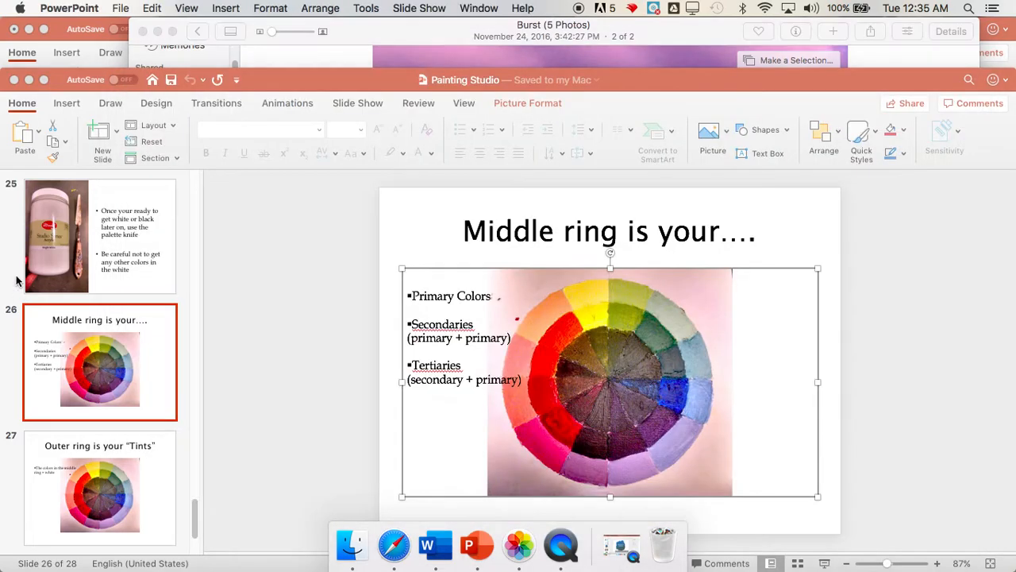
{"action": "left_click", "coordinate": [69, 44]}
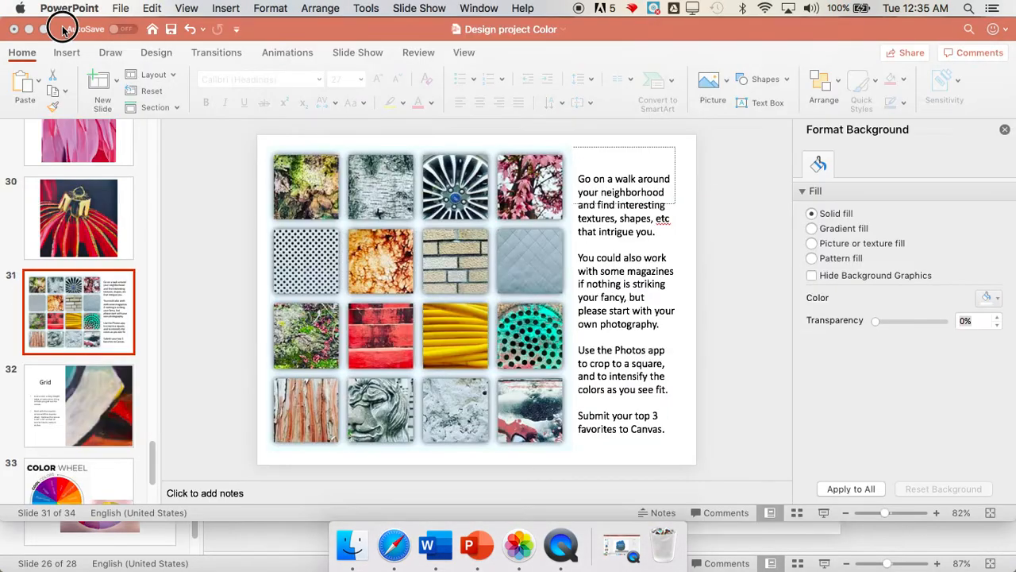
{"action": "left_click", "coordinate": [419, 9]}
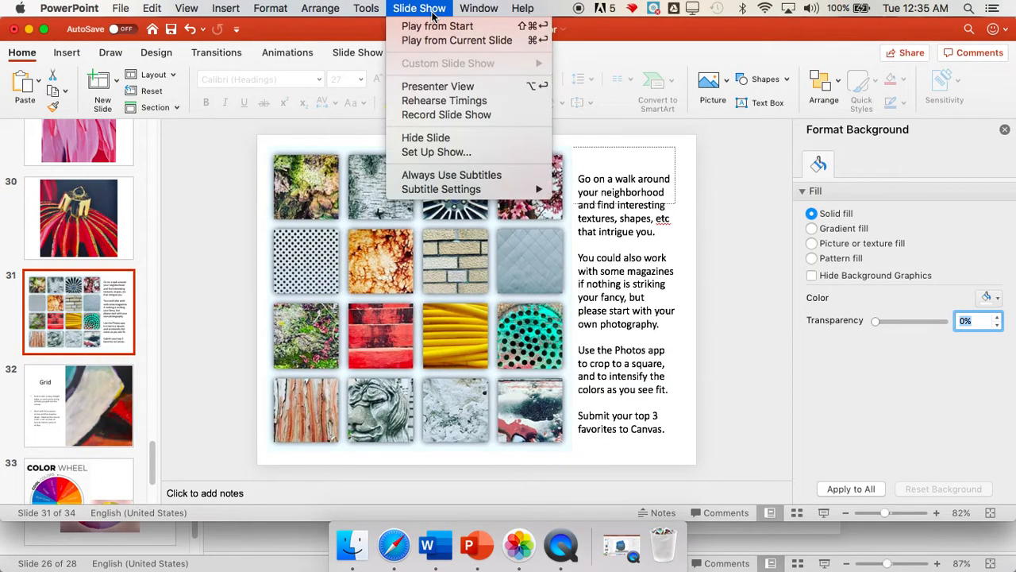
{"action": "left_click", "coordinate": [465, 43]}
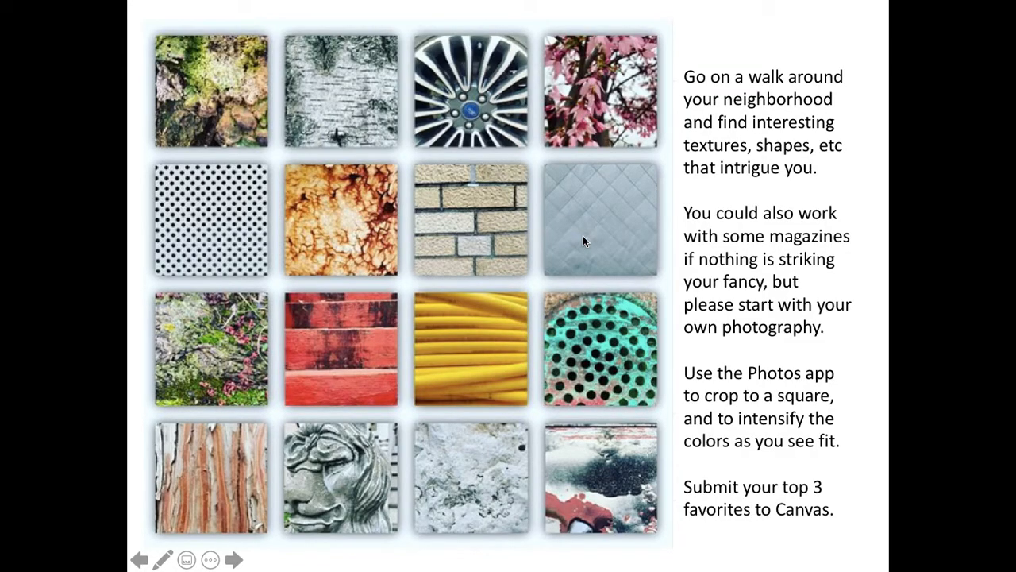
{"action": "left_click", "coordinate": [583, 235]}
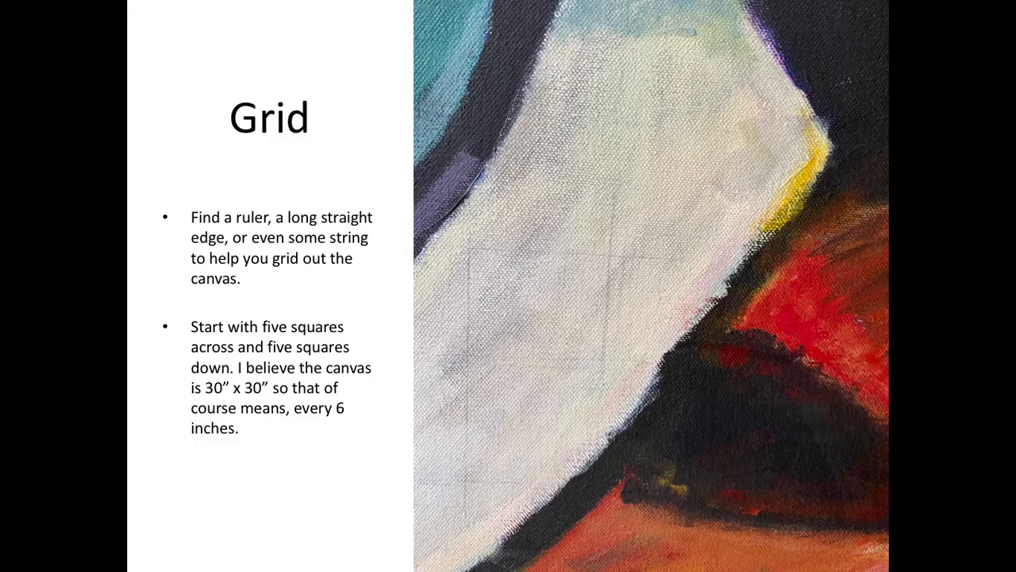